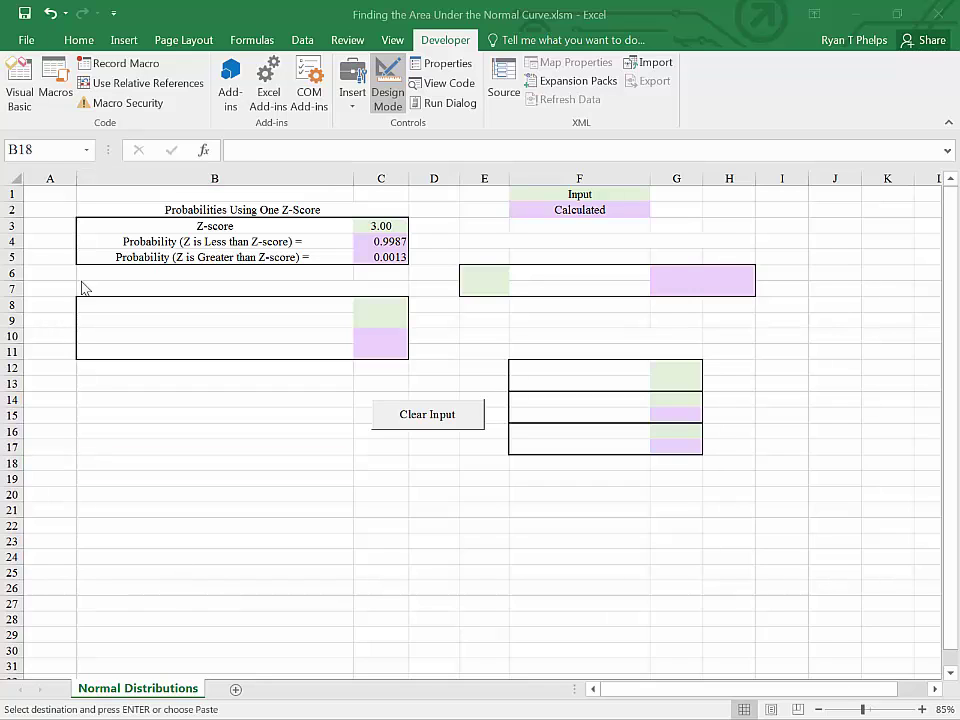
Step: Paste the 'Probabilities Using Two Z-Scores' heading into B7 and the Z-score-Low/High labels into B8:B9
{"action": "left_click", "coordinate": [165, 285]}
{"action": "type", "text": "Probabilities Using Two Z-Scores"}
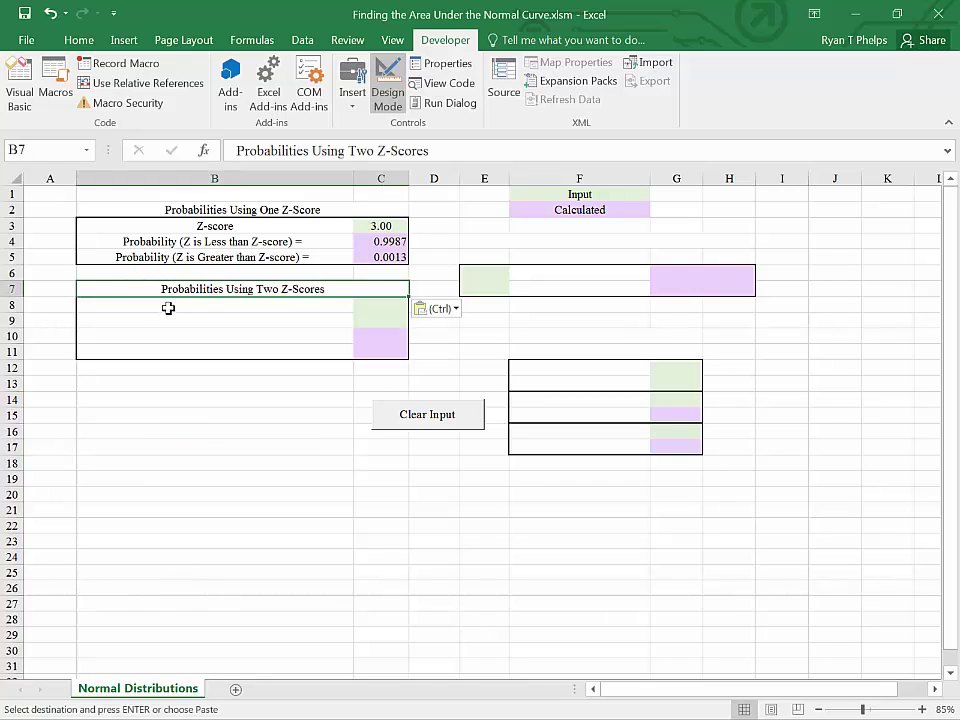
{"action": "left_click", "coordinate": [167, 307]}
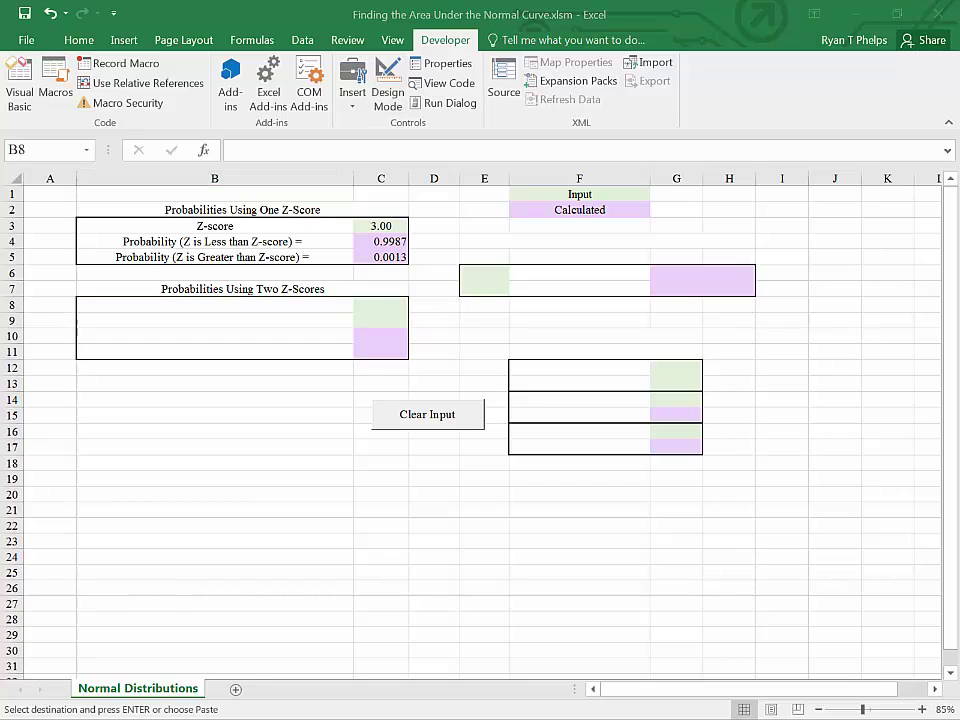
{"action": "left_click", "coordinate": [184, 305]}
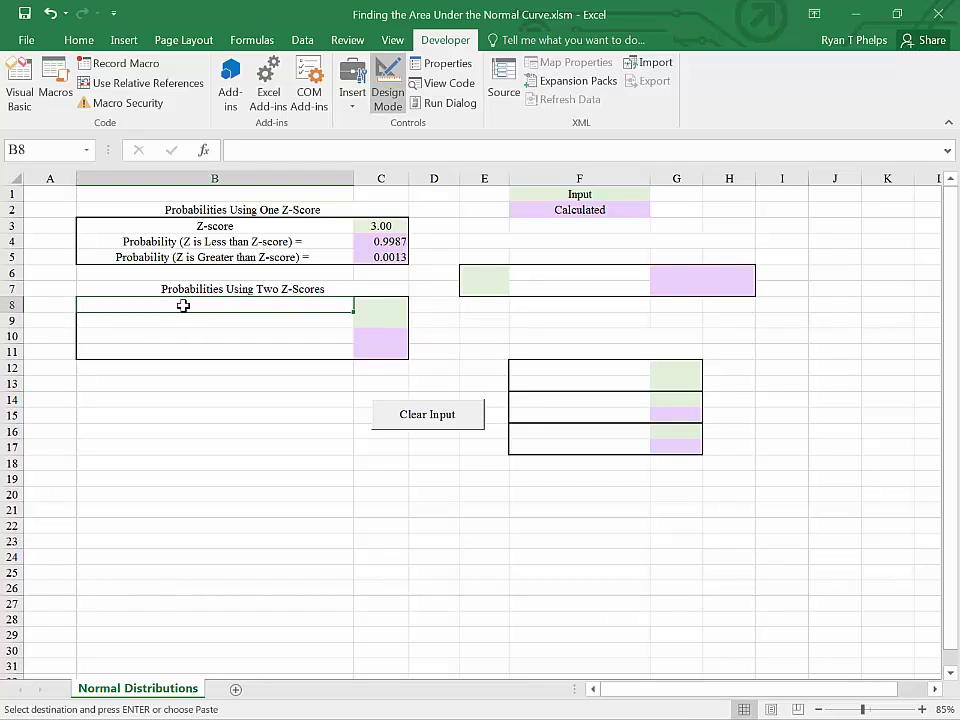
{"action": "type", "text": "Z-score-Low = Z-score-High ="}
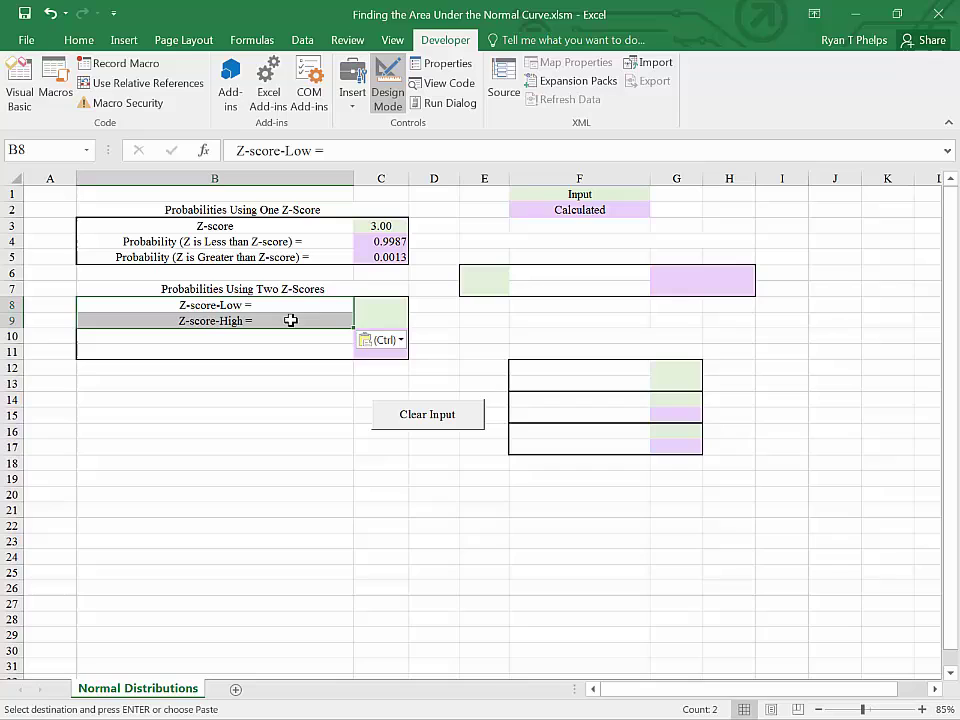
Step: Paste the probability-that-Z-falls-between label into B10
{"action": "left_click", "coordinate": [371, 308]}
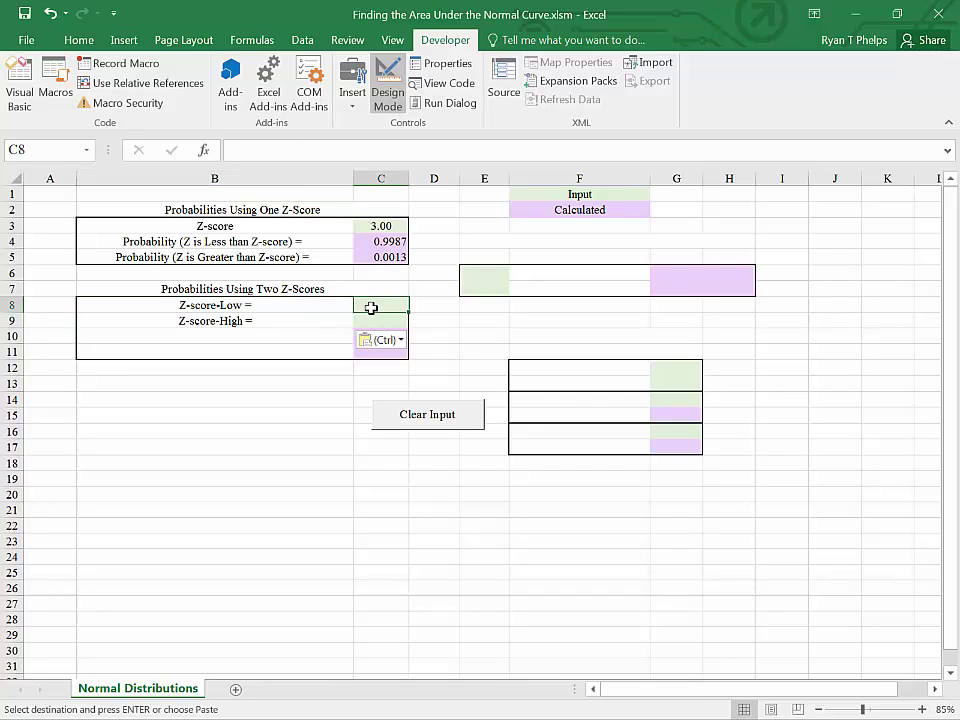
{"action": "left_click", "coordinate": [360, 321]}
{"action": "left_click", "coordinate": [274, 324]}
{"action": "left_click", "coordinate": [246, 339]}
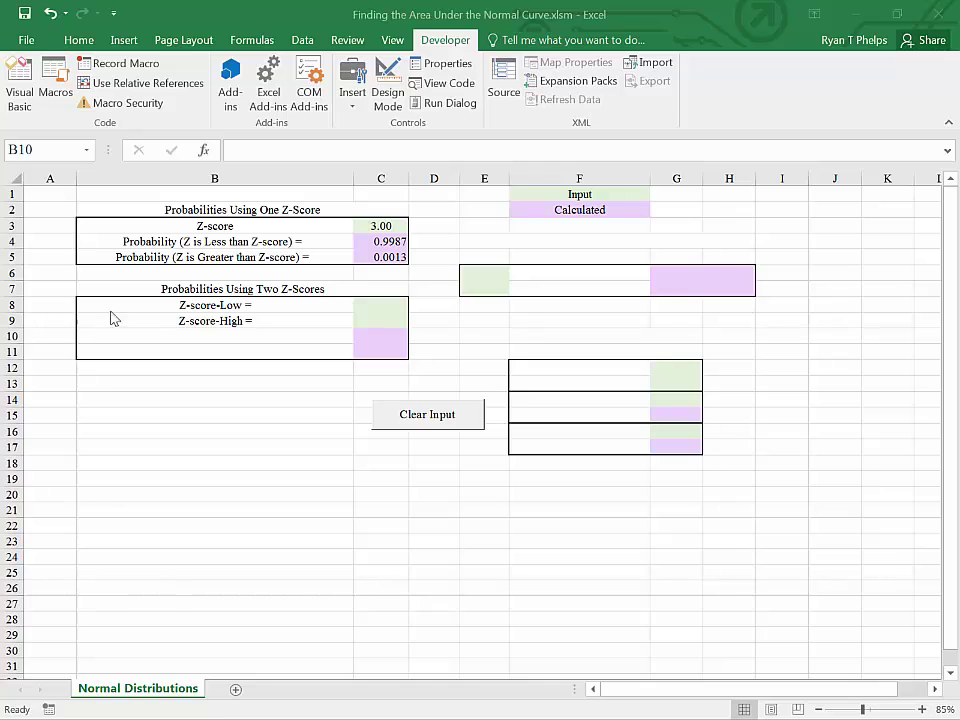
{"action": "left_click", "coordinate": [204, 336]}
{"action": "type", "text": "Probability that Z falls Between Z-Low AND Z-High ="}
{"action": "left_click", "coordinate": [219, 345]}
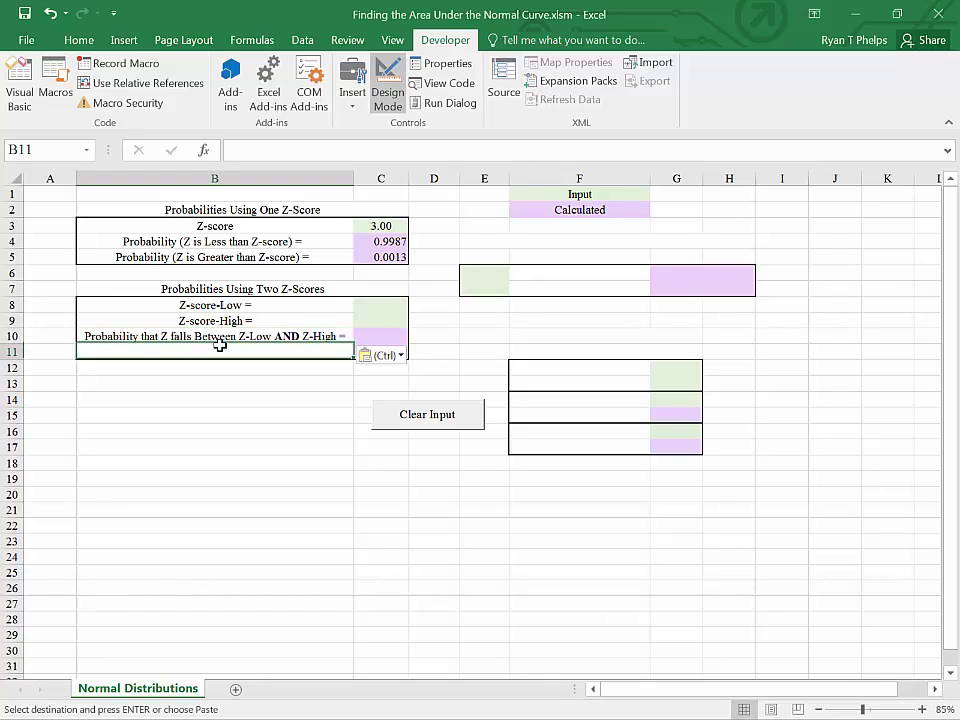
{"action": "left_click", "coordinate": [362, 341]}
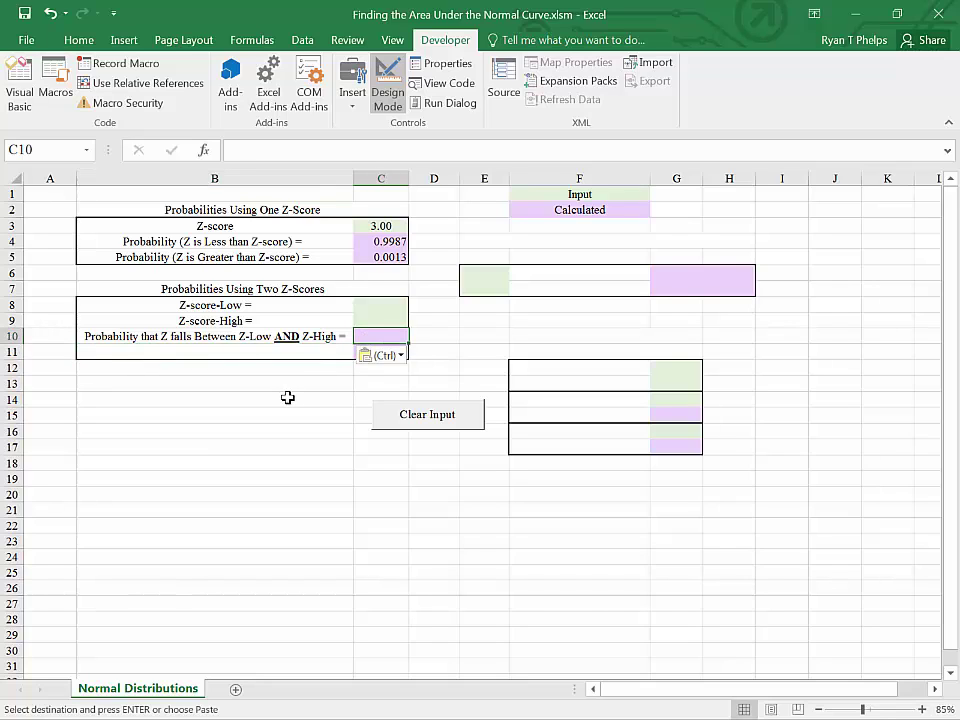
Step: Begin C10's formula with =NORM.S.DIST(C9,TRUE), the cumulative probability at Z-High
{"action": "key", "text": "Escape"}
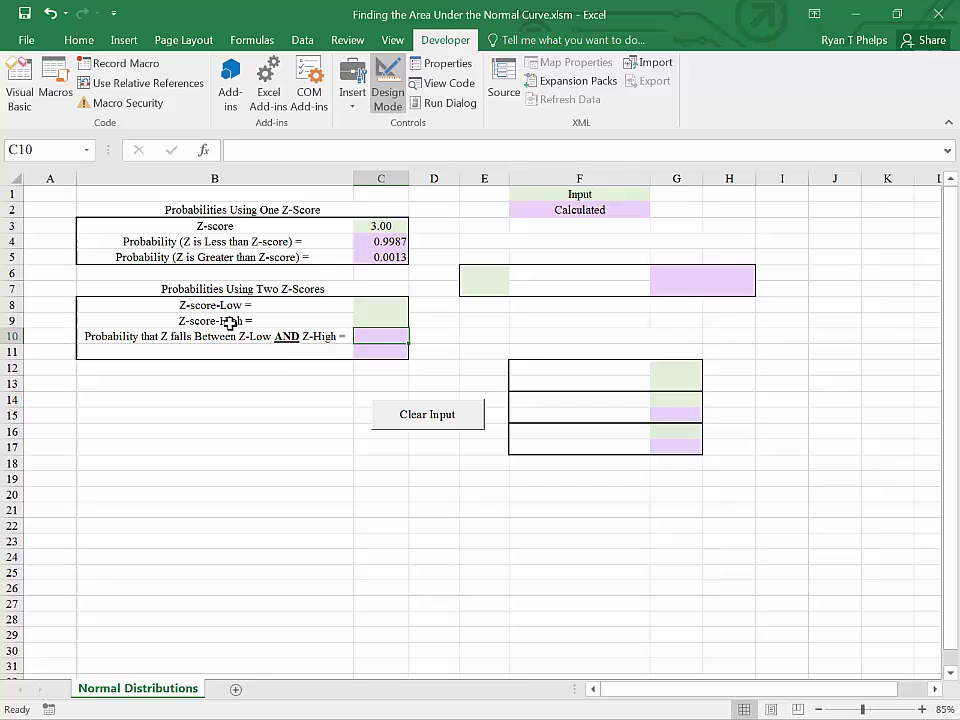
{"action": "type", "text": "=no"}
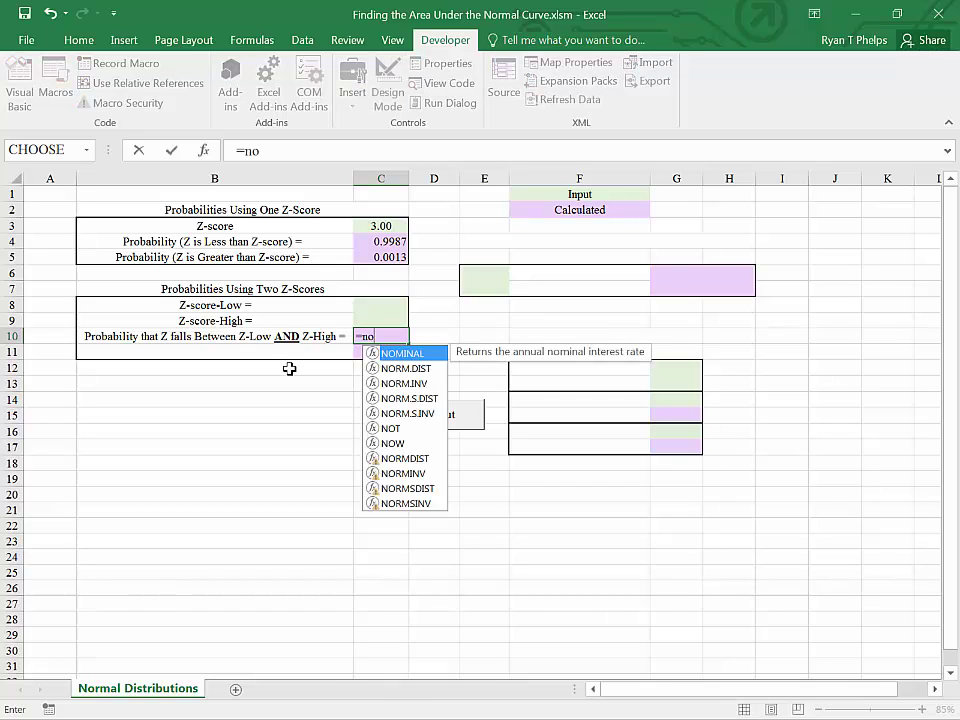
{"action": "left_click", "coordinate": [403, 399]}
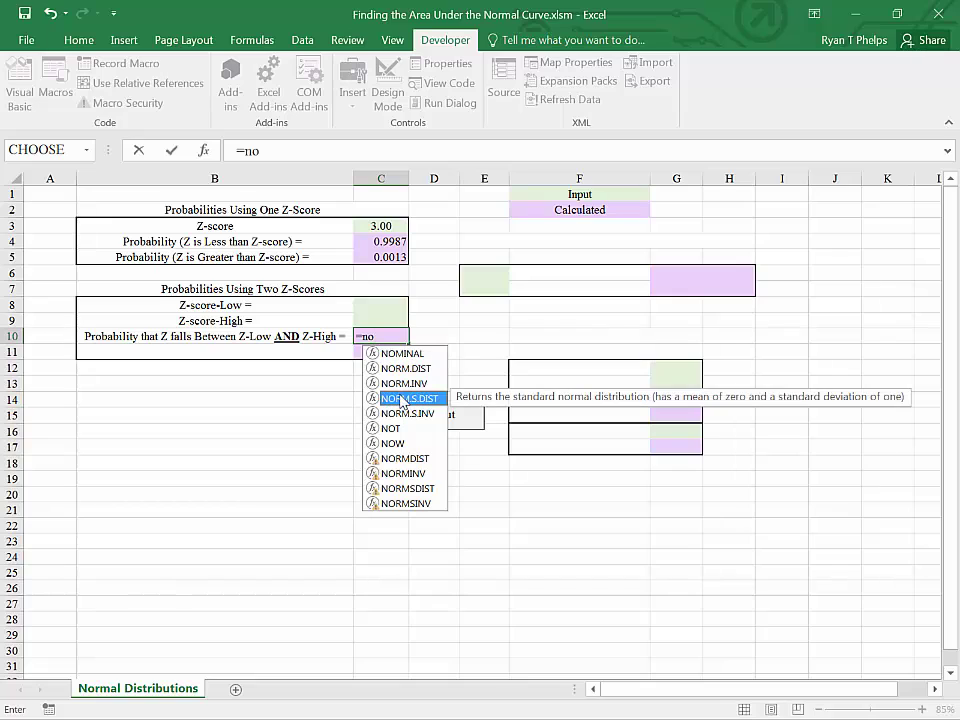
{"action": "double_click", "coordinate": [403, 399]}
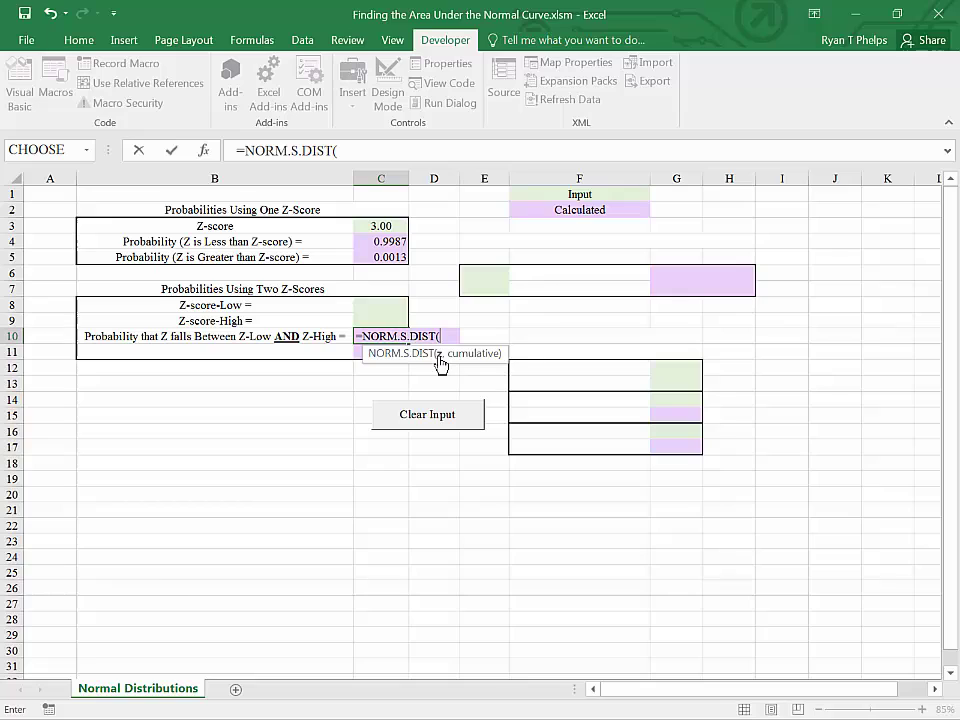
{"action": "left_click", "coordinate": [377, 322]}
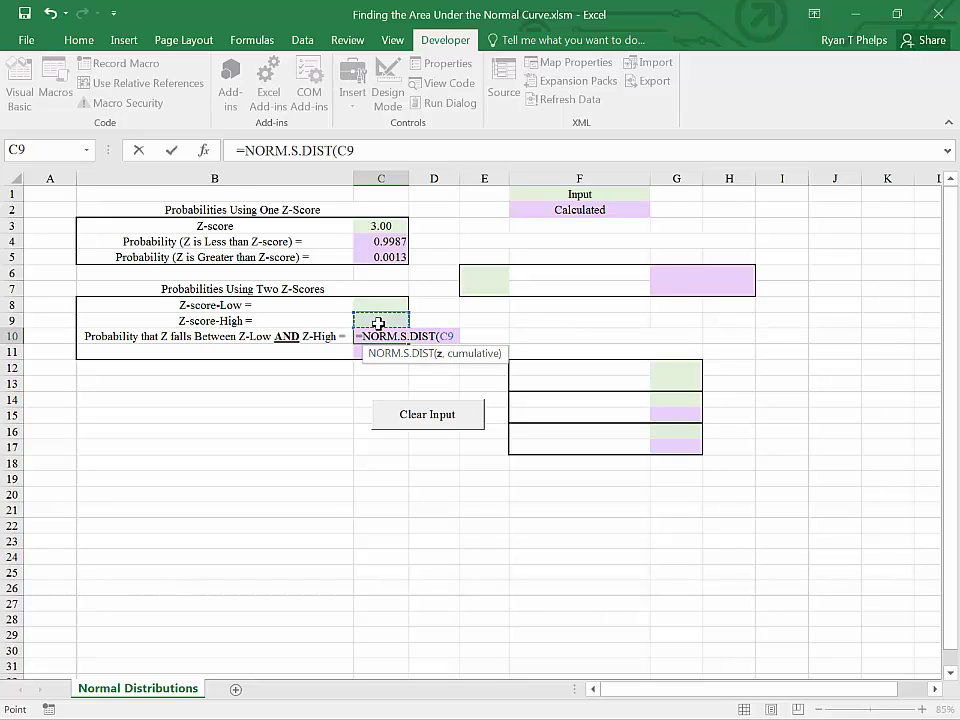
{"action": "type", "text": ","}
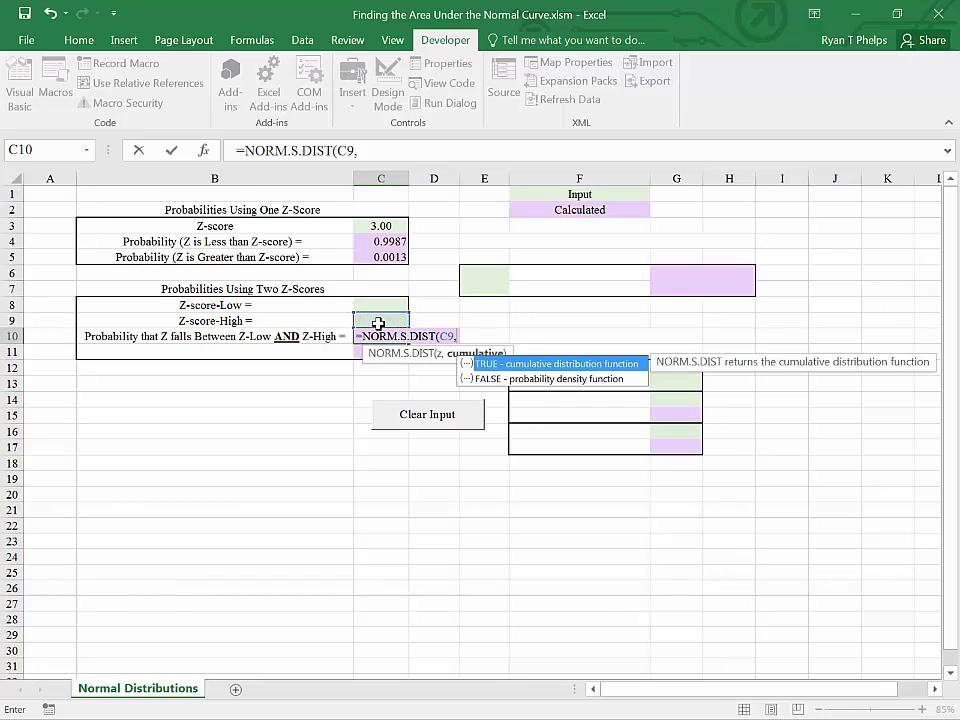
{"action": "double_click", "coordinate": [488, 366]}
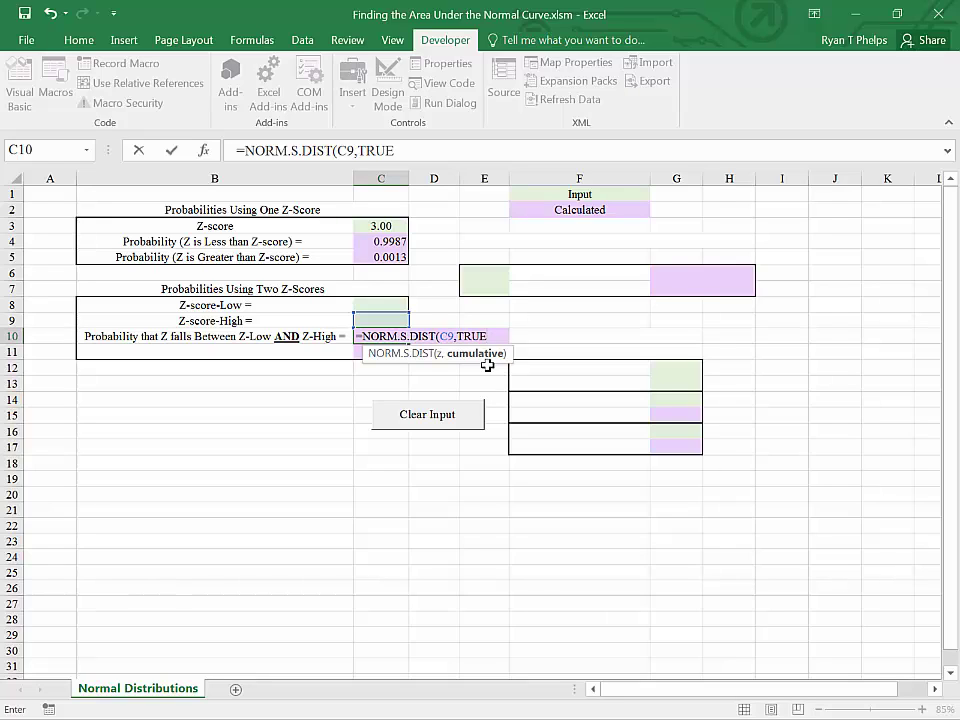
{"action": "type", "text": ")"}
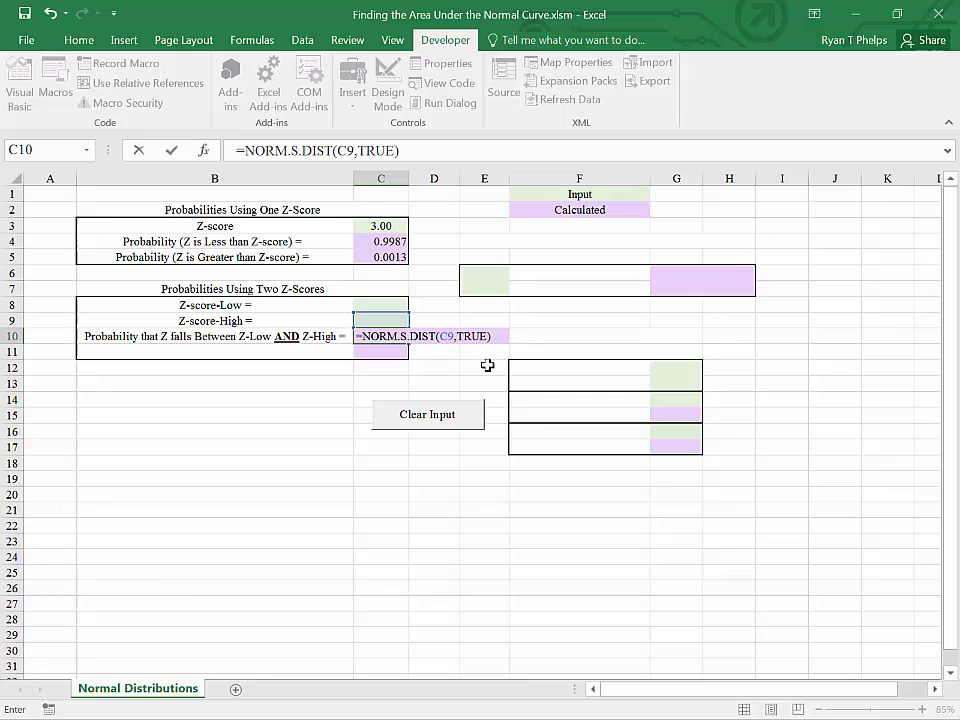
Step: Subtract NORM.S.DIST(C8,TRUE) and commit the between-probability formula in C10
{"action": "type", "text": "-"}
{"action": "type", "text": "nor"}
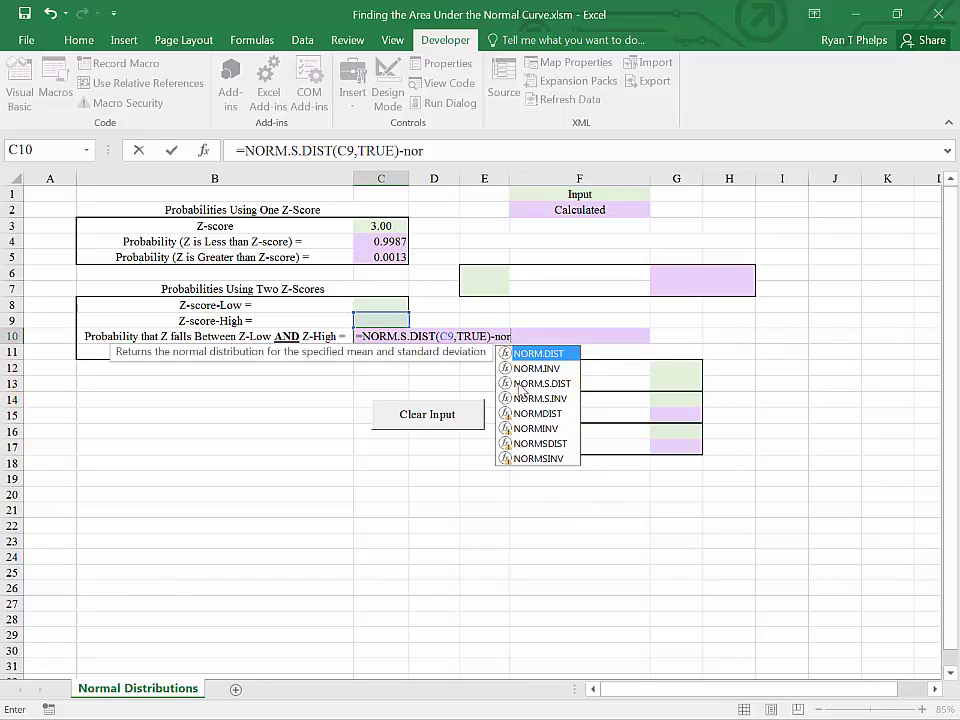
{"action": "double_click", "coordinate": [518, 381]}
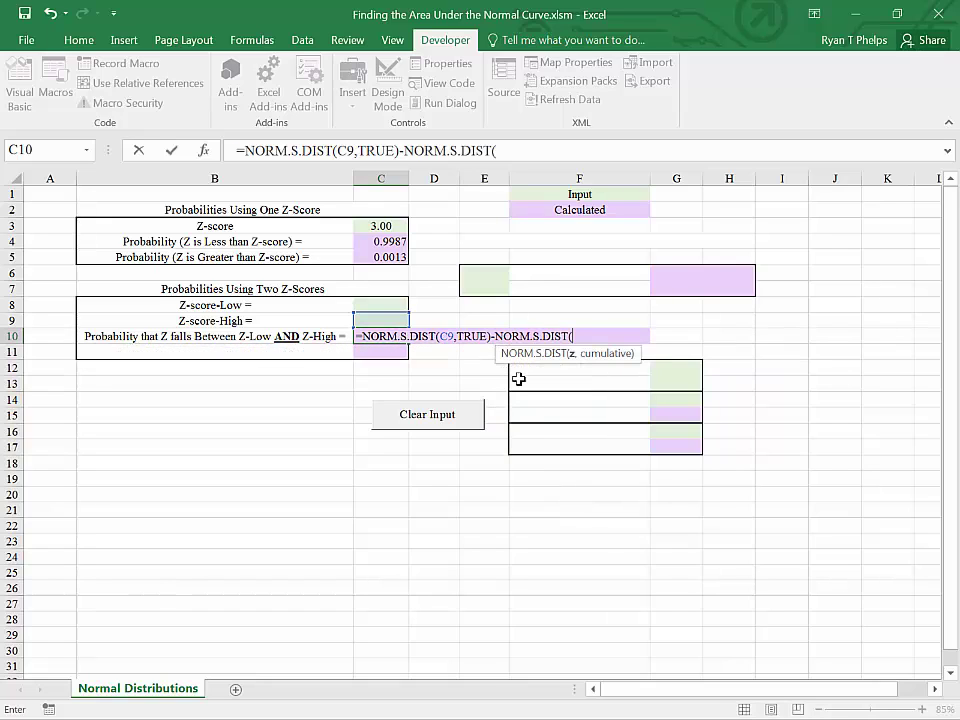
{"action": "left_click", "coordinate": [378, 303]}
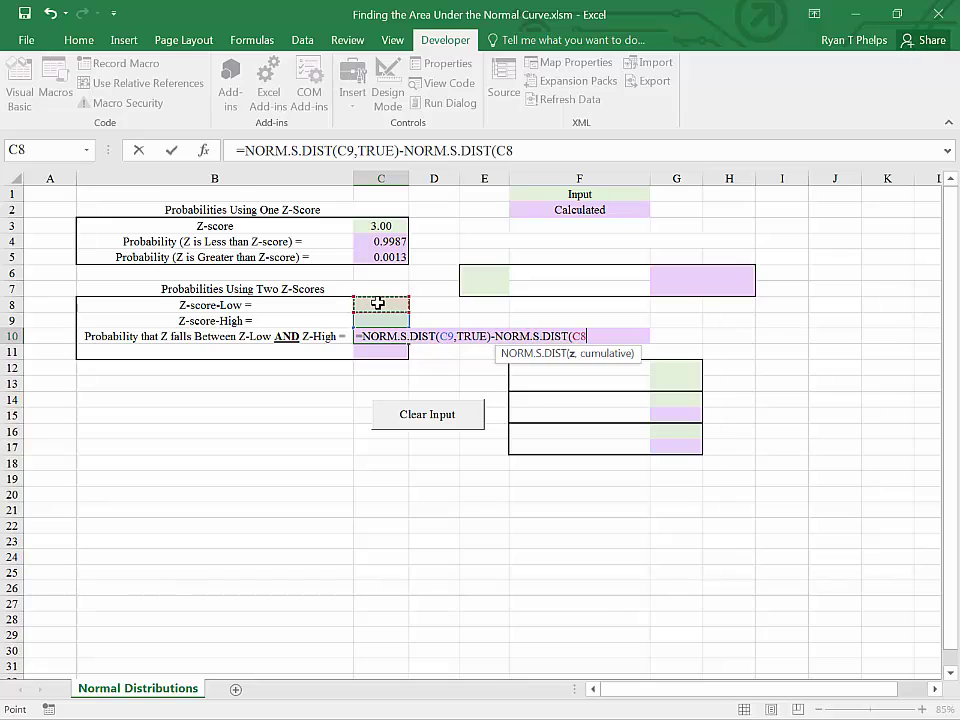
{"action": "type", "text": ","}
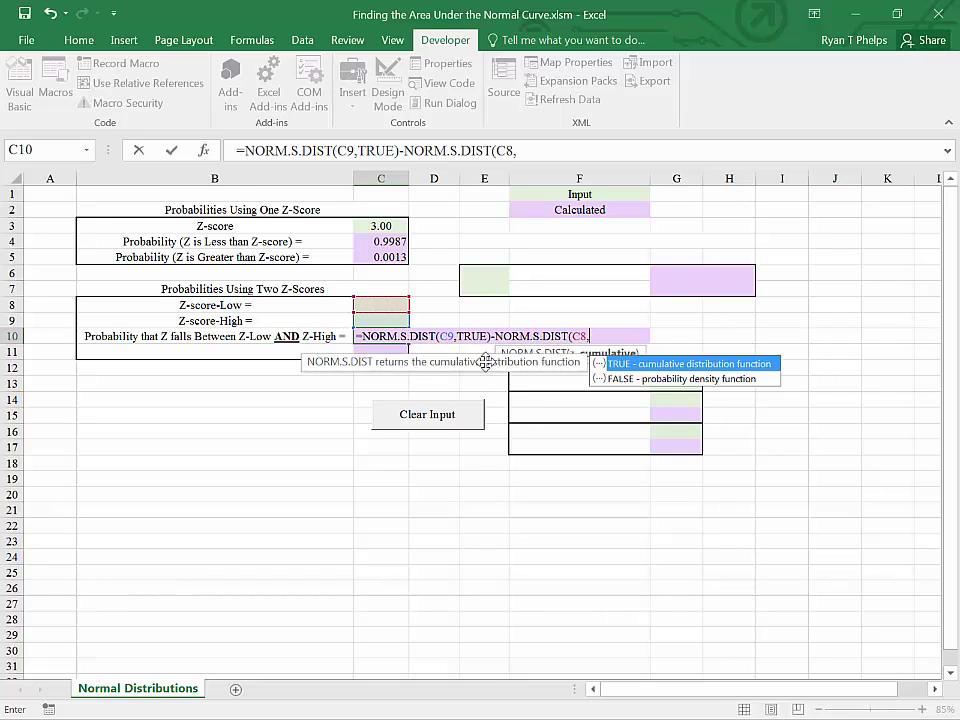
{"action": "double_click", "coordinate": [618, 366]}
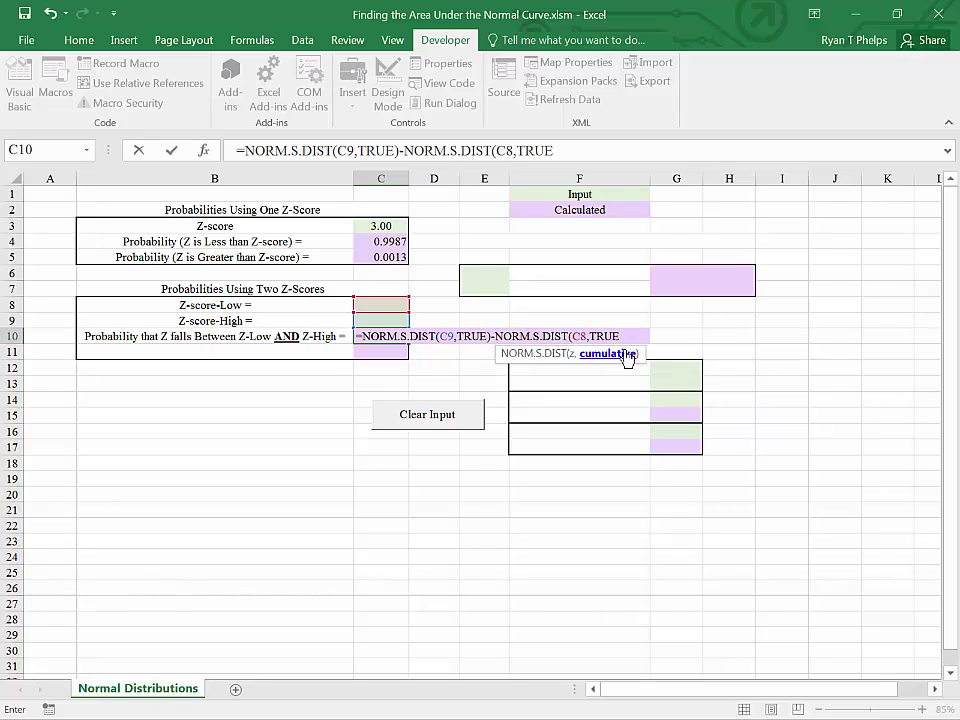
{"action": "type", "text": ")"}
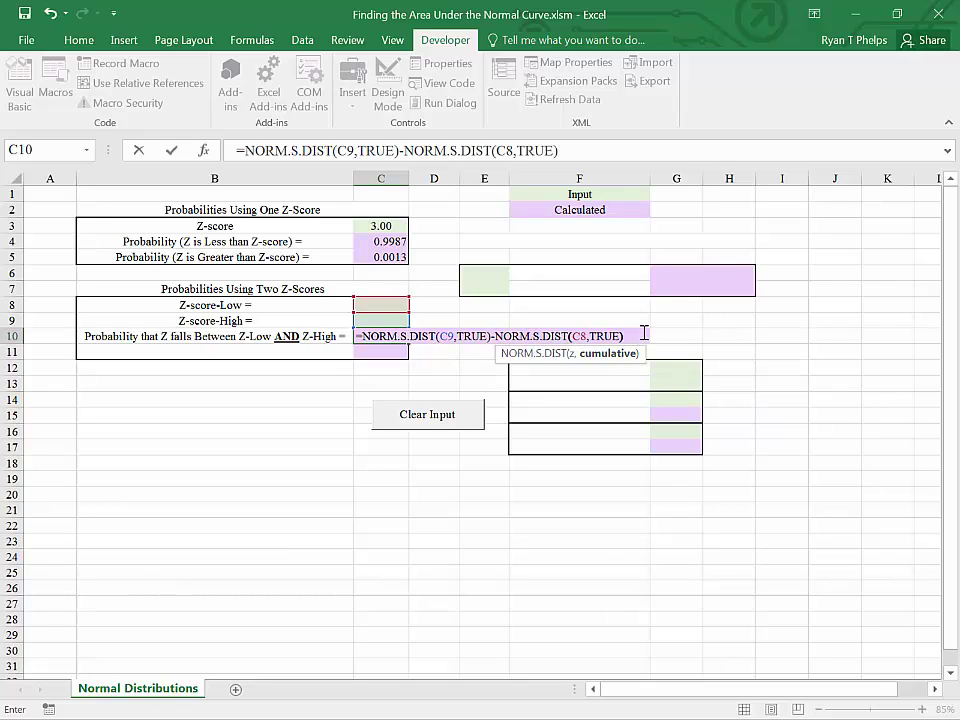
{"action": "key", "text": "Return"}
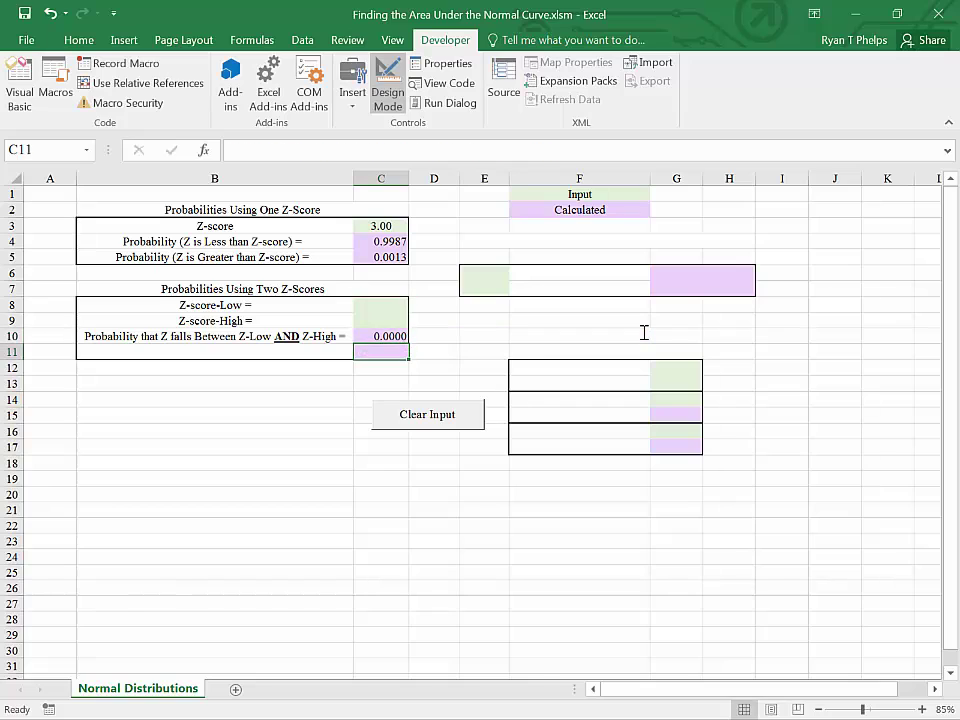
Step: Enter test z-scores 0.5 in C8 and 1 in C9, giving a between probability of 0.1499
{"action": "key", "text": "Right"}
{"action": "key", "text": "Up"}
{"action": "key", "text": "Up"}
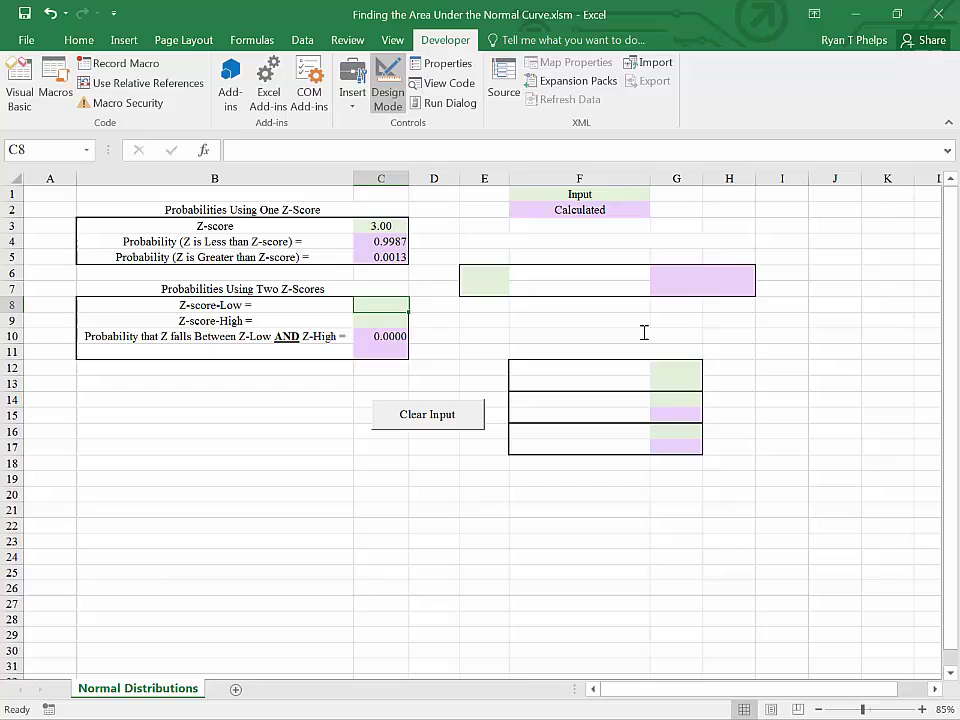
{"action": "type", "text": ".5"}
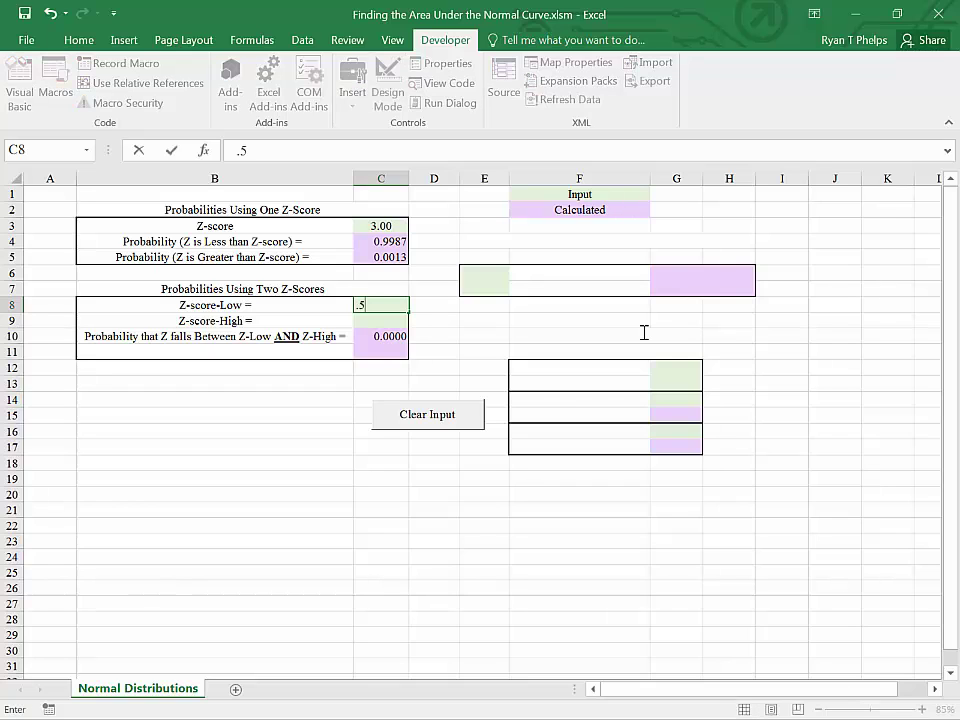
{"action": "key", "text": "Return"}
{"action": "type", "text": "1"}
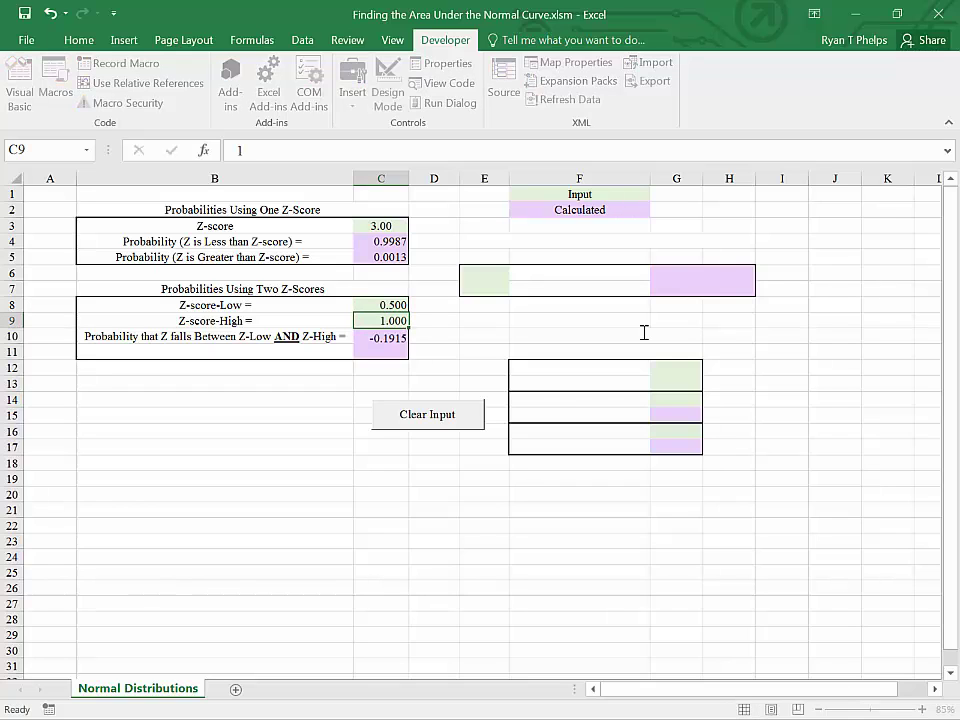
{"action": "key", "text": "Return"}
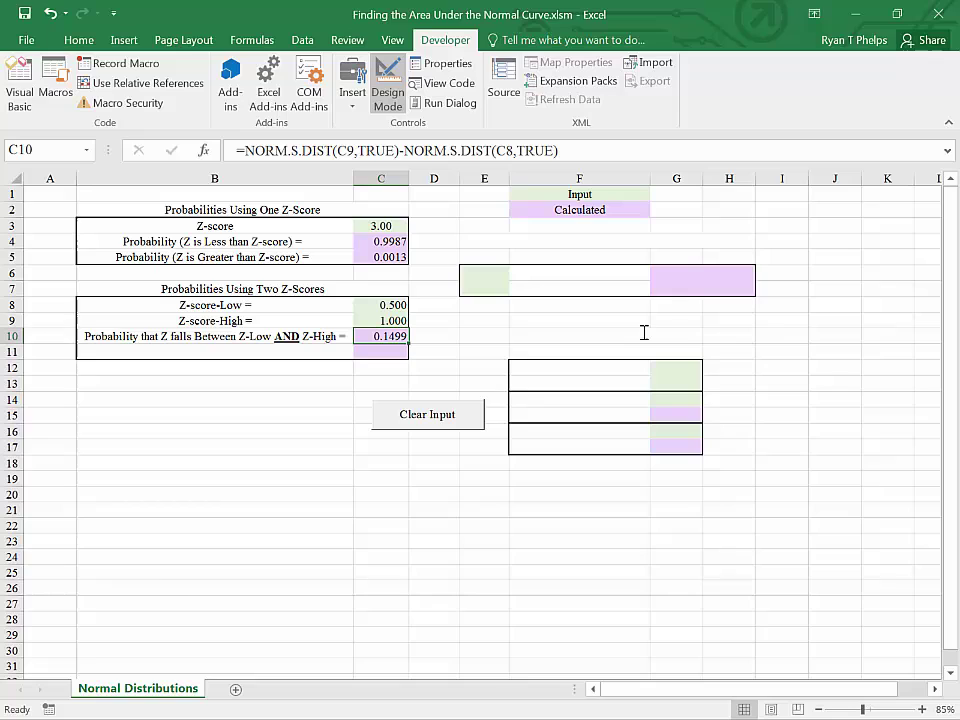
Step: Paste the label 'Probability that Z < Z-Low OR > Z-High =' into B11
{"action": "left_click", "coordinate": [251, 349]}
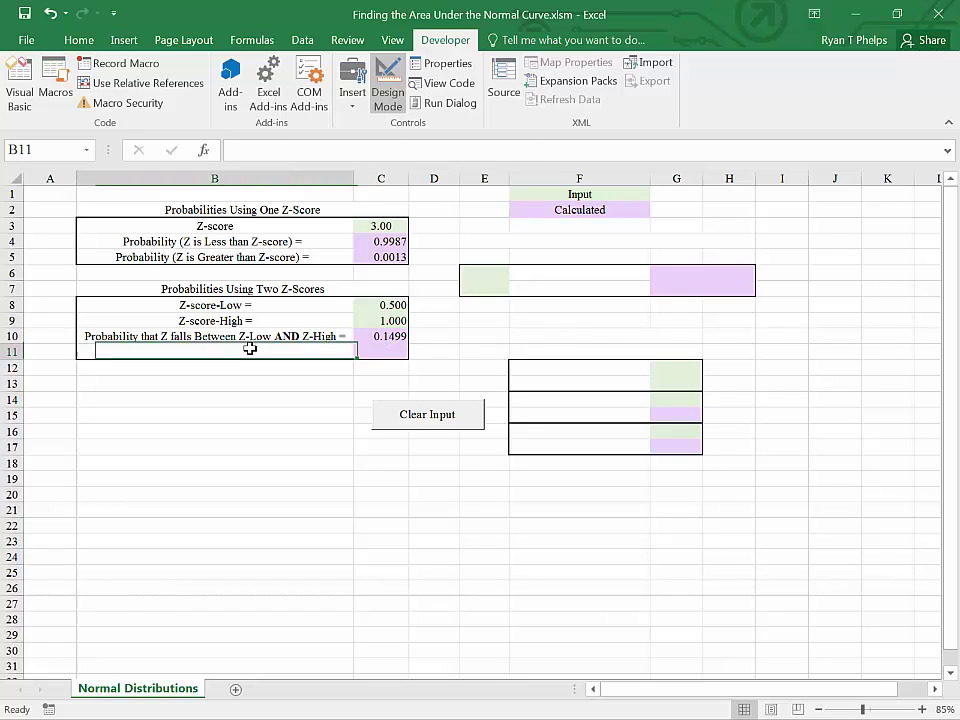
{"action": "left_click", "coordinate": [313, 336]}
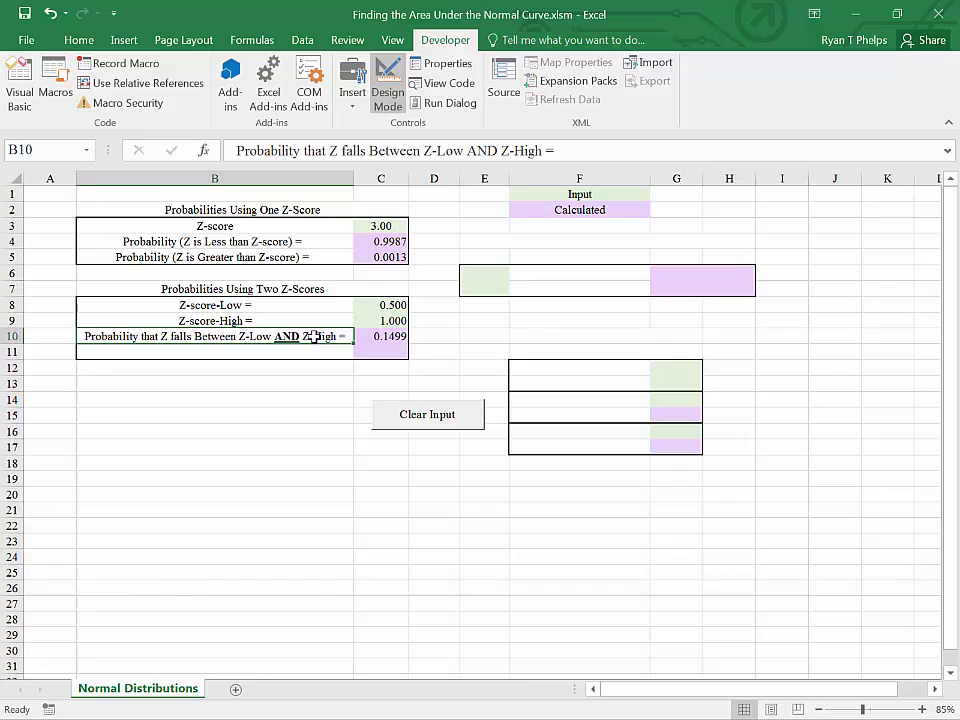
{"action": "key", "text": "alt+F11"}
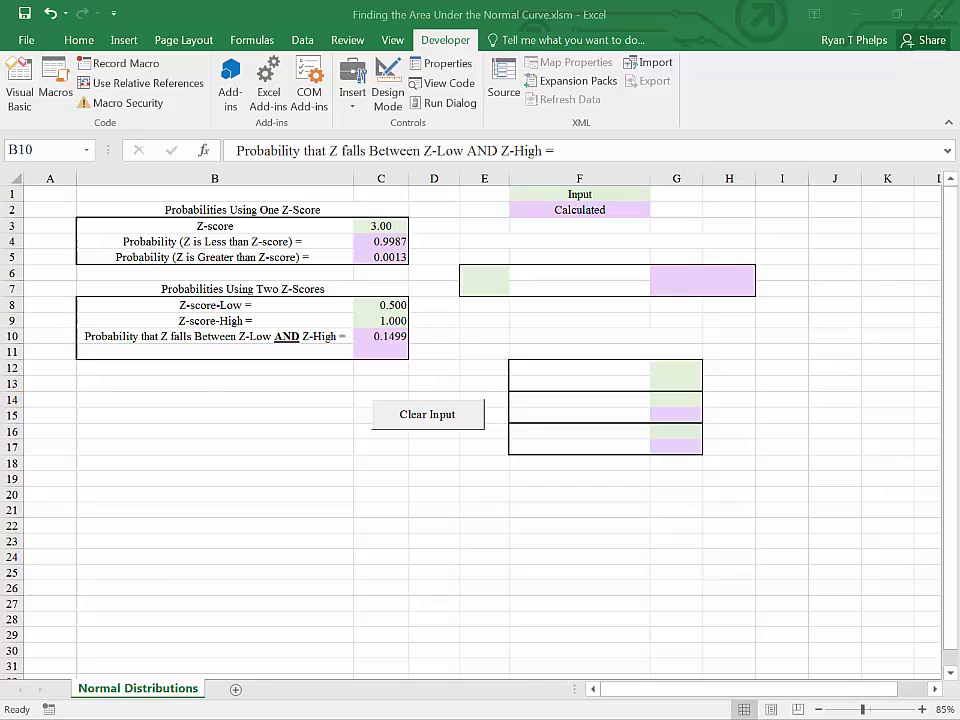
{"action": "left_click", "coordinate": [230, 351]}
{"action": "type", "text": "Probability that Z < Z-Low OR > Z-High ="}
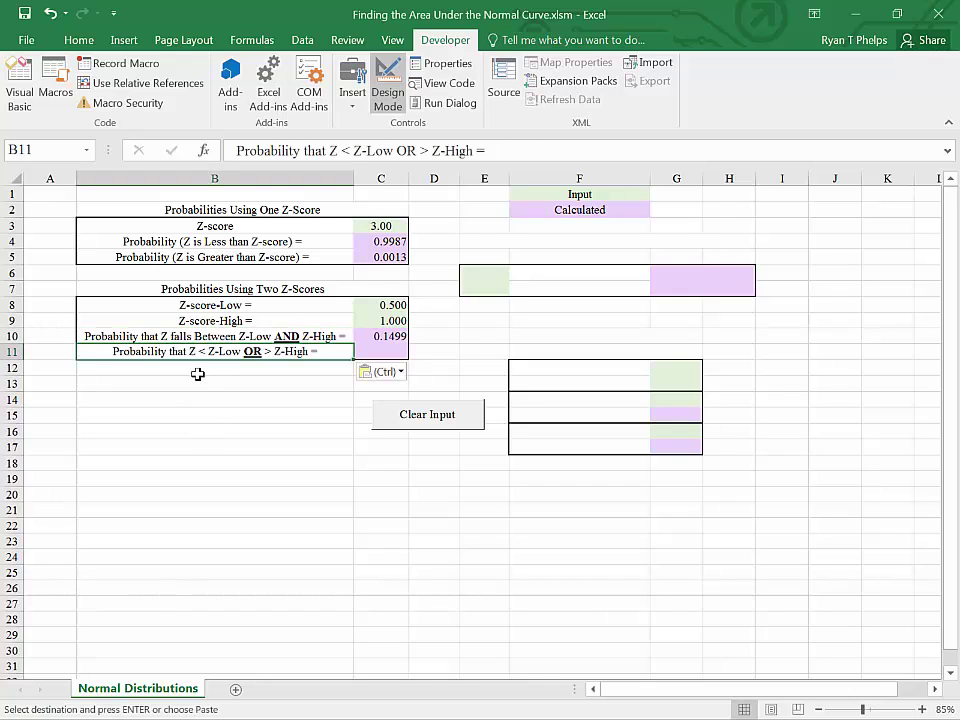
{"action": "left_click", "coordinate": [197, 377]}
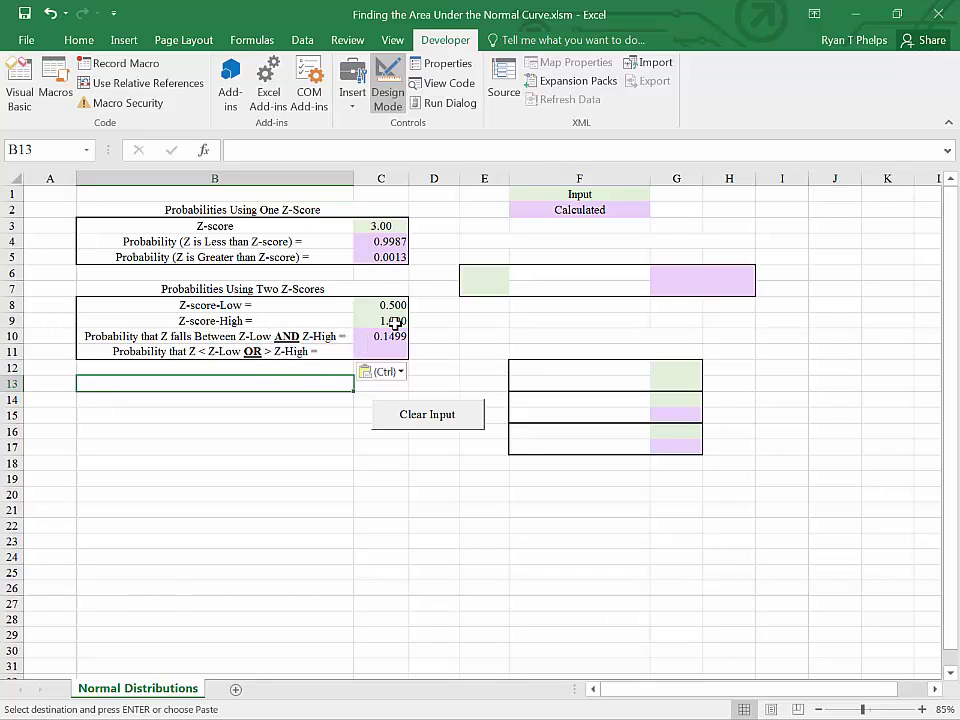
Step: Enter =1-C10 in C11 so the outside probability shows 0.8501
{"action": "left_click", "coordinate": [381, 352]}
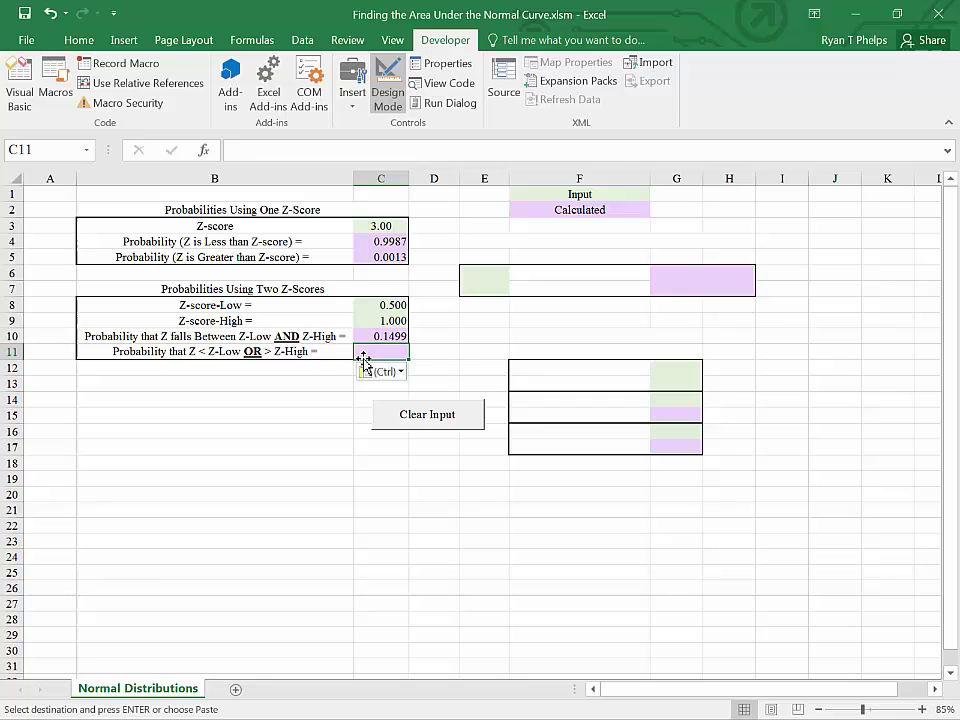
{"action": "type", "text": "=1-"}
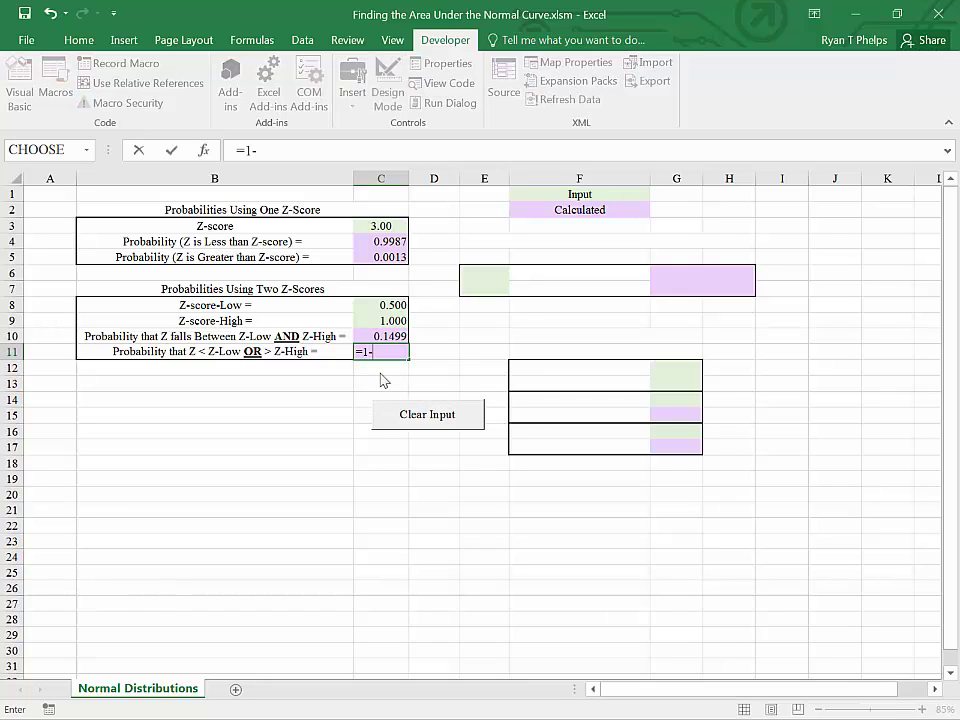
{"action": "type", "text": "C10"}
{"action": "key", "text": "Return"}
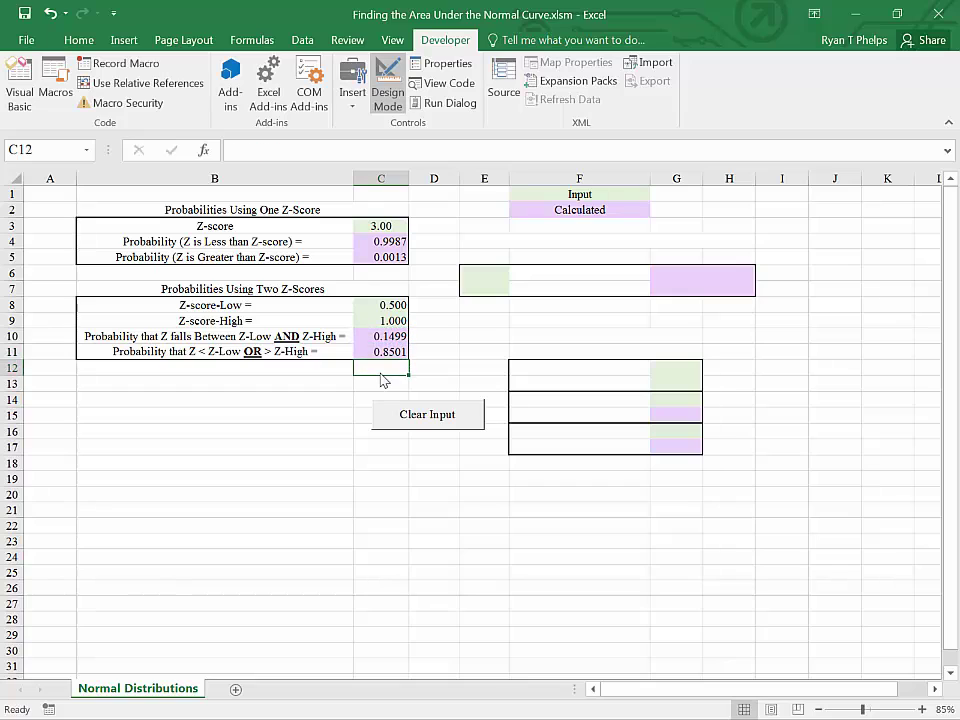
{"action": "left_click", "coordinate": [333, 382]}
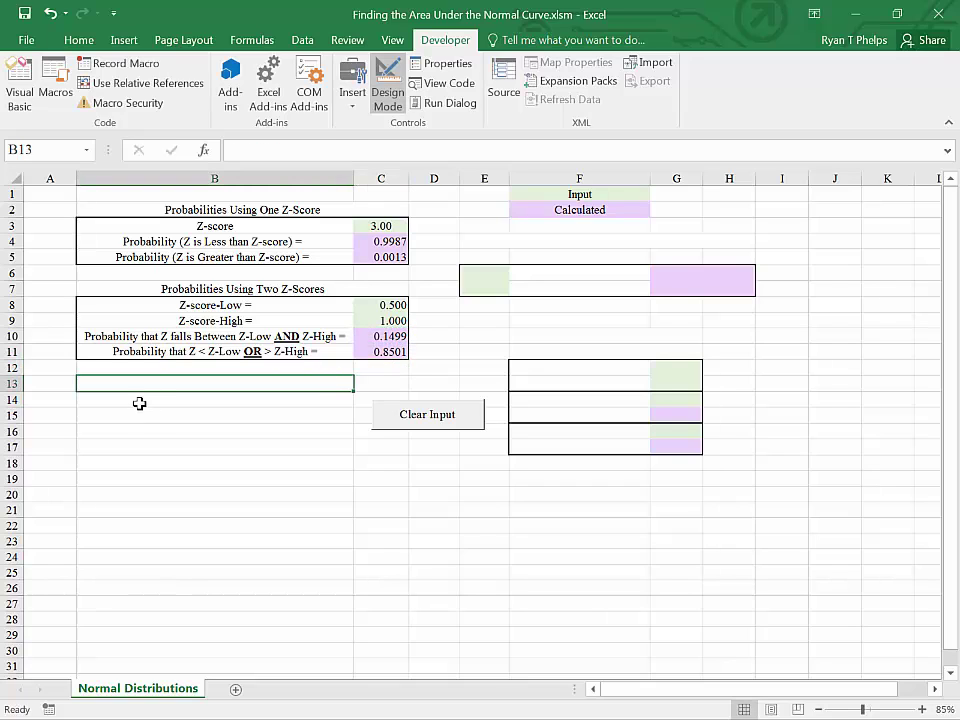
{"action": "left_click_drag", "start_coordinate": [165, 200], "coordinate": [395, 371]}
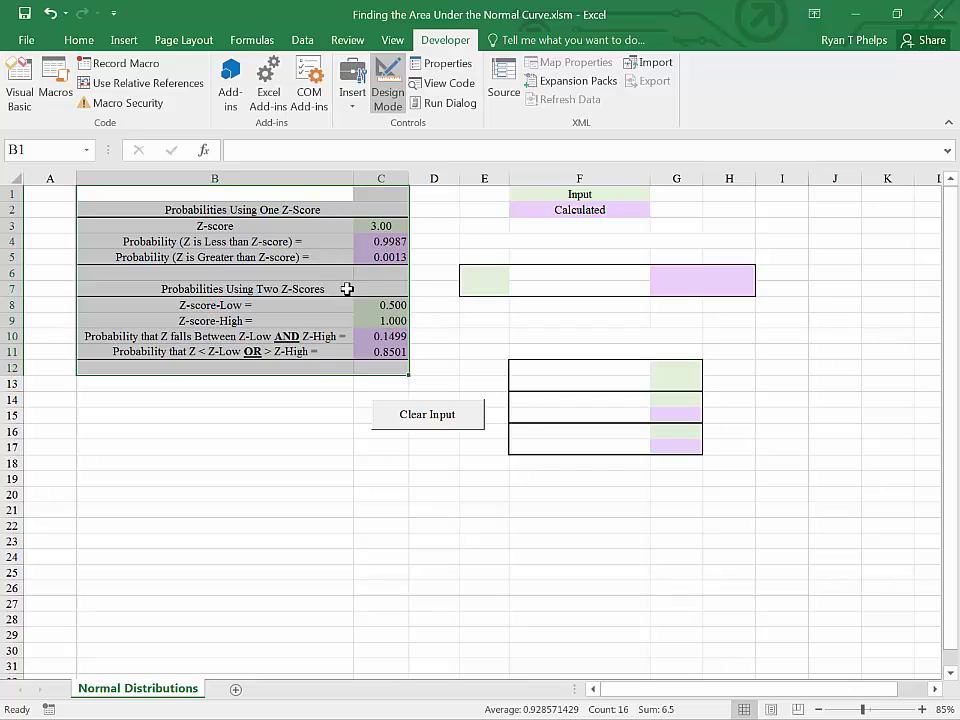
{"action": "left_click", "coordinate": [315, 476]}
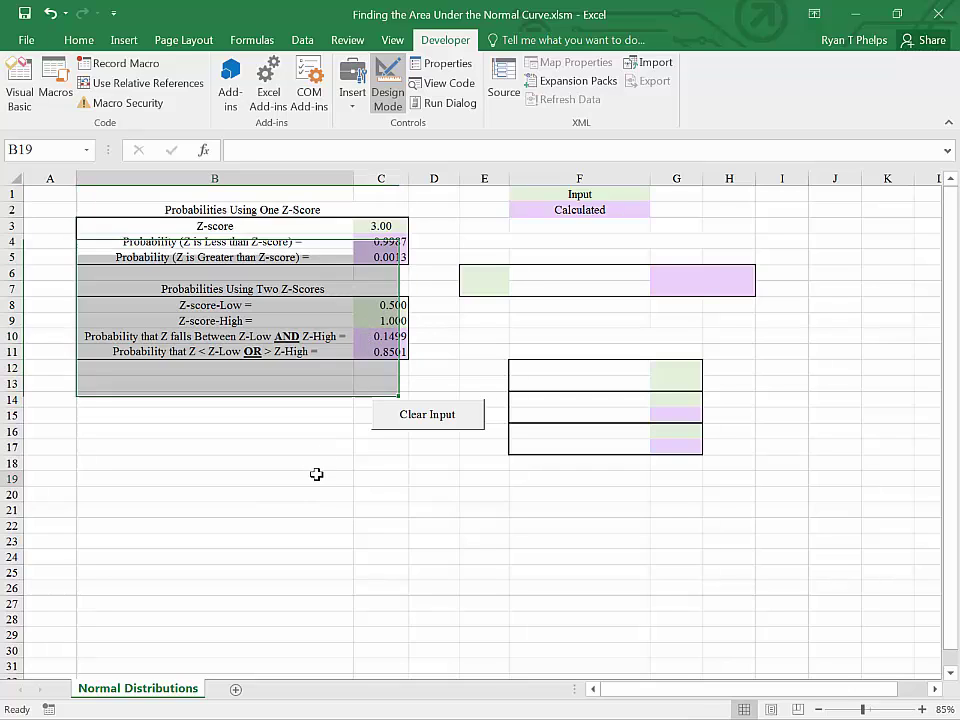
{"action": "left_click", "coordinate": [555, 478]}
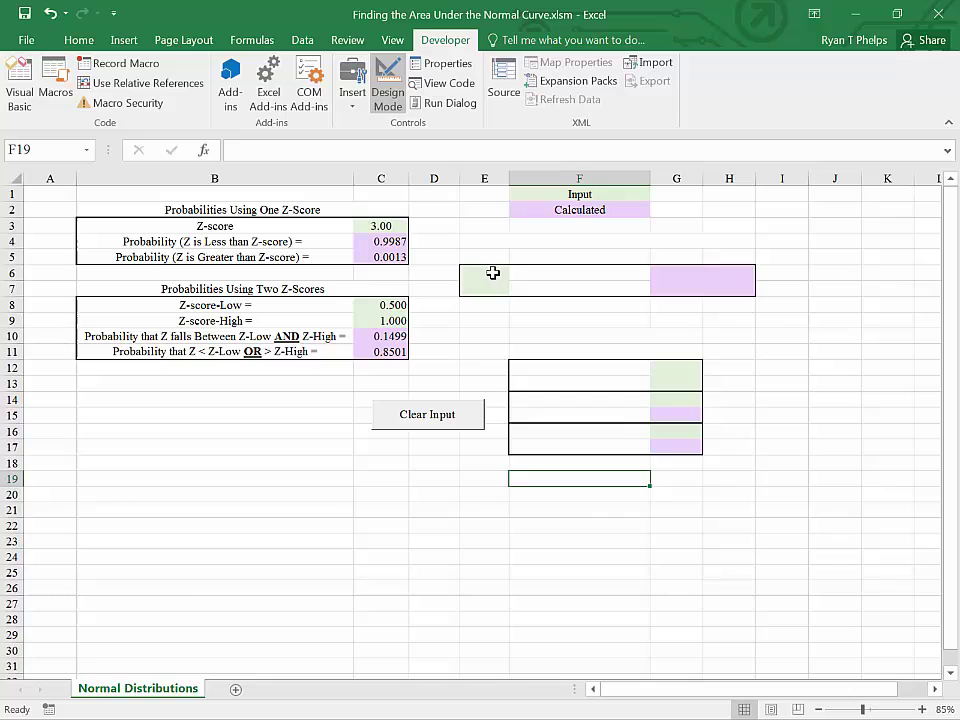
{"action": "mouse_move", "coordinate": [493, 272]}
{"action": "left_mouse_down"}
{"action": "mouse_move", "coordinate": [714, 279]}
{"action": "mouse_move", "coordinate": [476, 281]}
{"action": "left_mouse_up"}
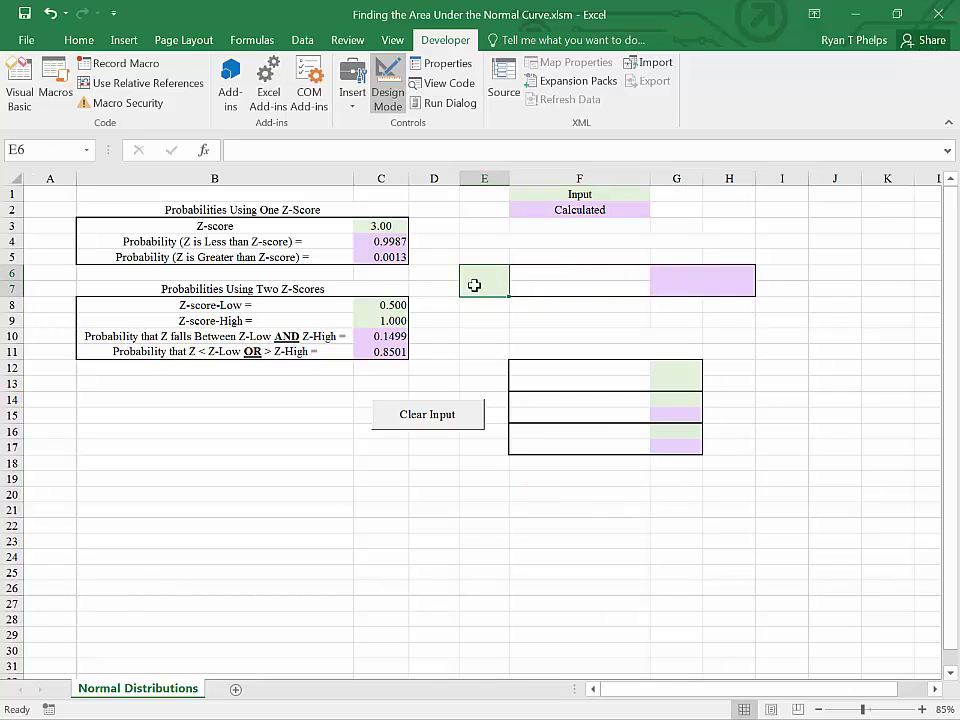
{"action": "left_click", "coordinate": [711, 286]}
{"action": "left_click", "coordinate": [686, 279]}
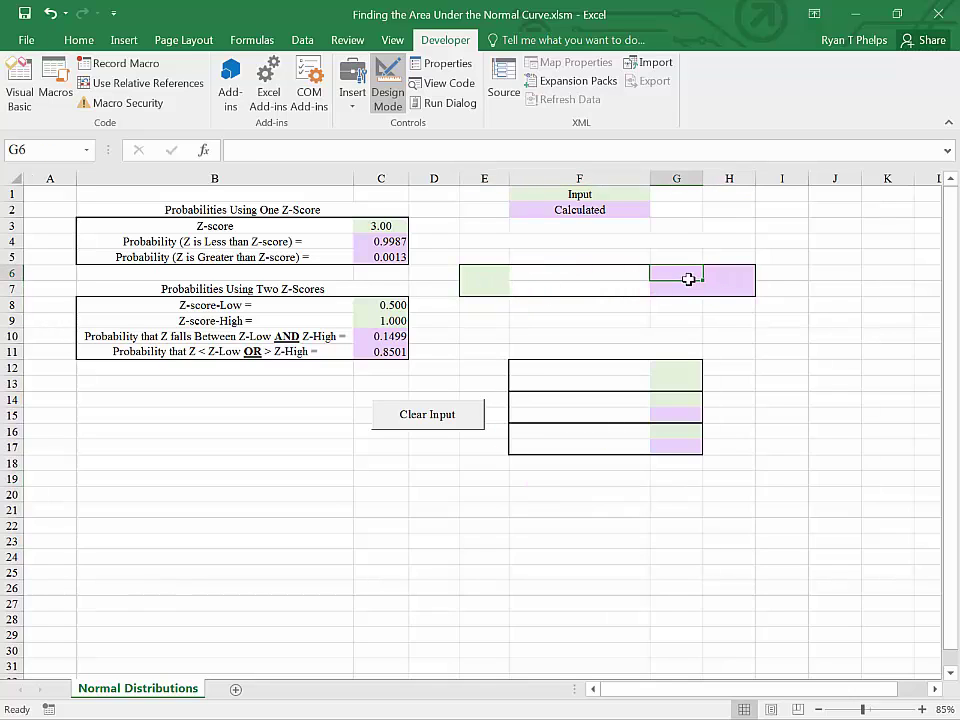
{"action": "left_click", "coordinate": [585, 603]}
{"action": "left_click_drag", "start_coordinate": [547, 369], "coordinate": [681, 448]}
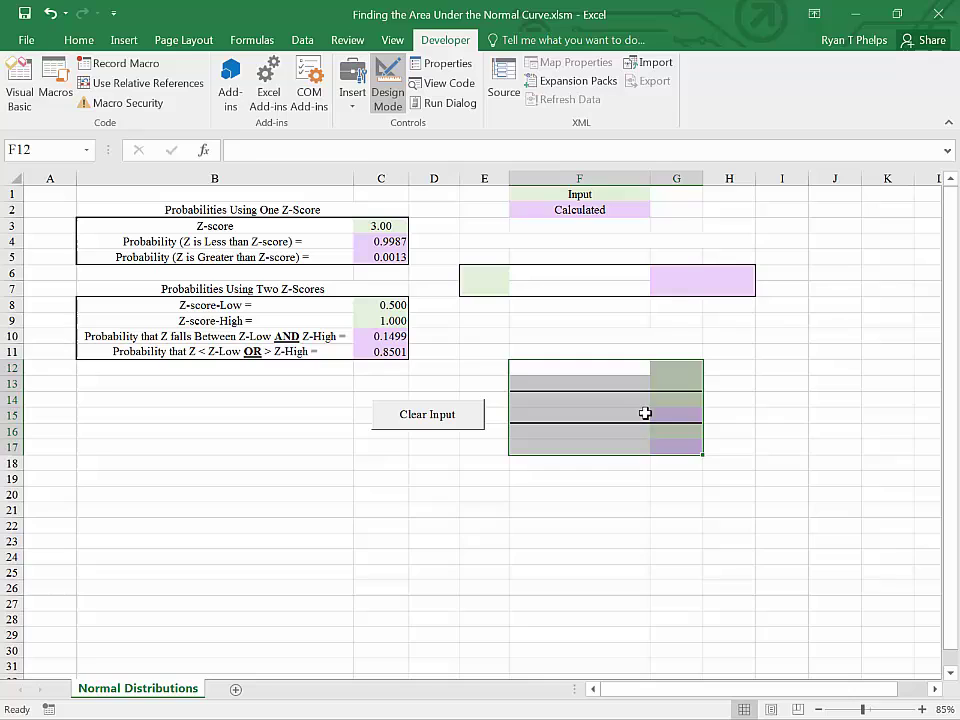
{"action": "left_click", "coordinate": [605, 481]}
{"action": "left_click", "coordinate": [368, 507]}
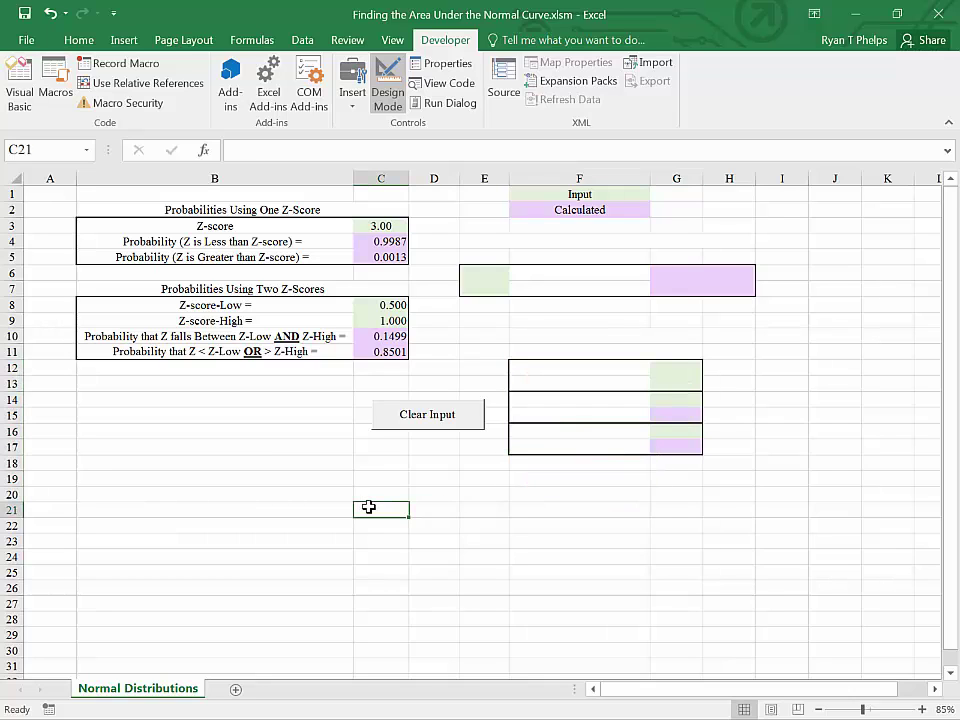